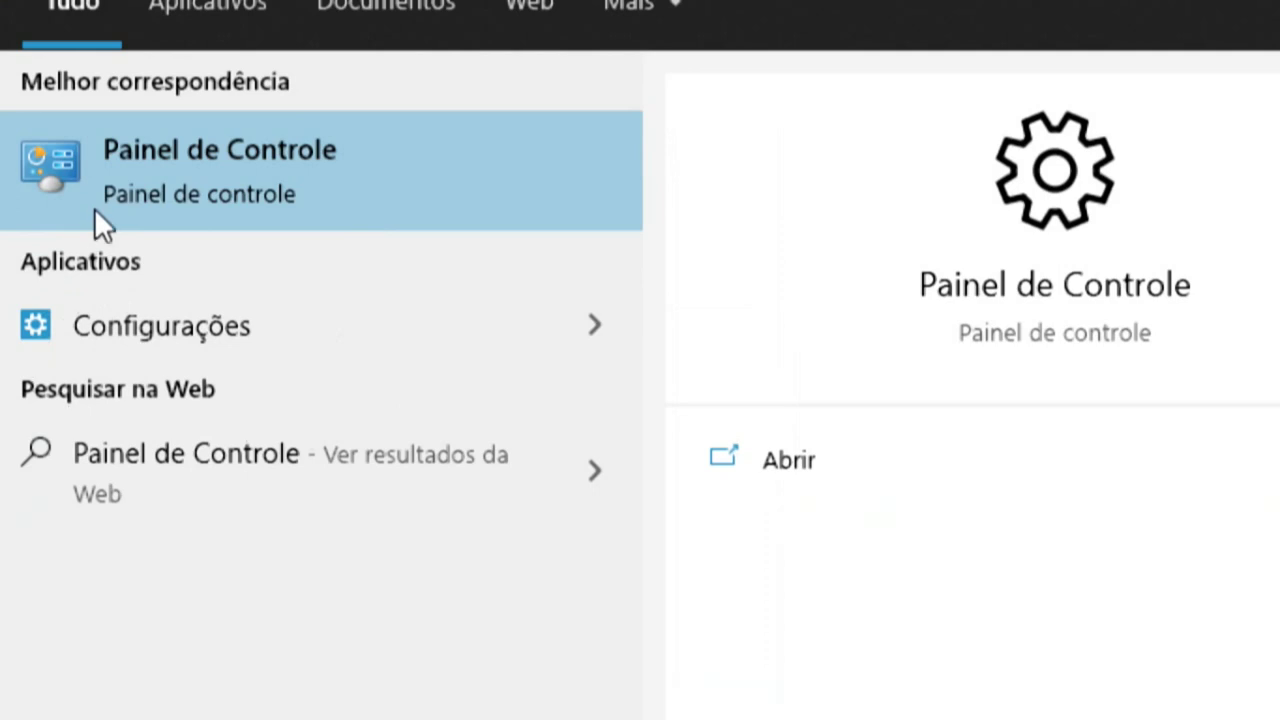
Step: Open the Painel de Controle and show its items as Ícones grandes after trying the Categoria view
click(105, 160)
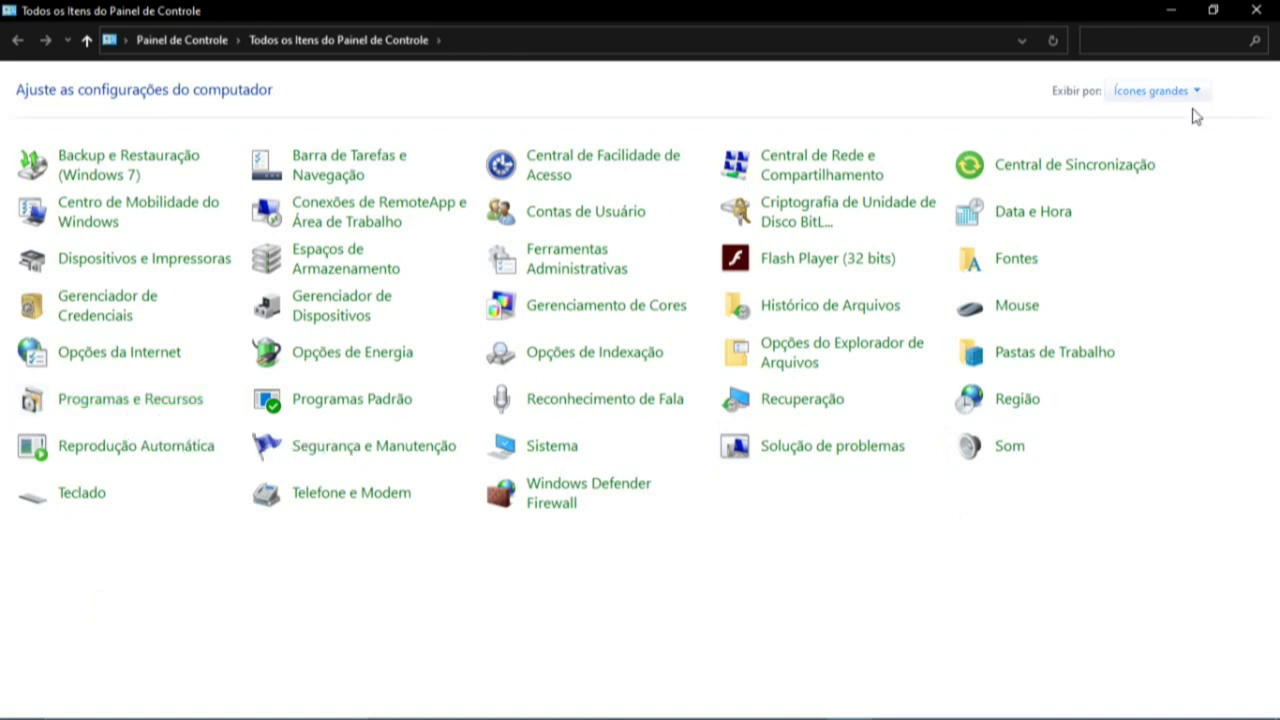
click(1155, 90)
click(1160, 112)
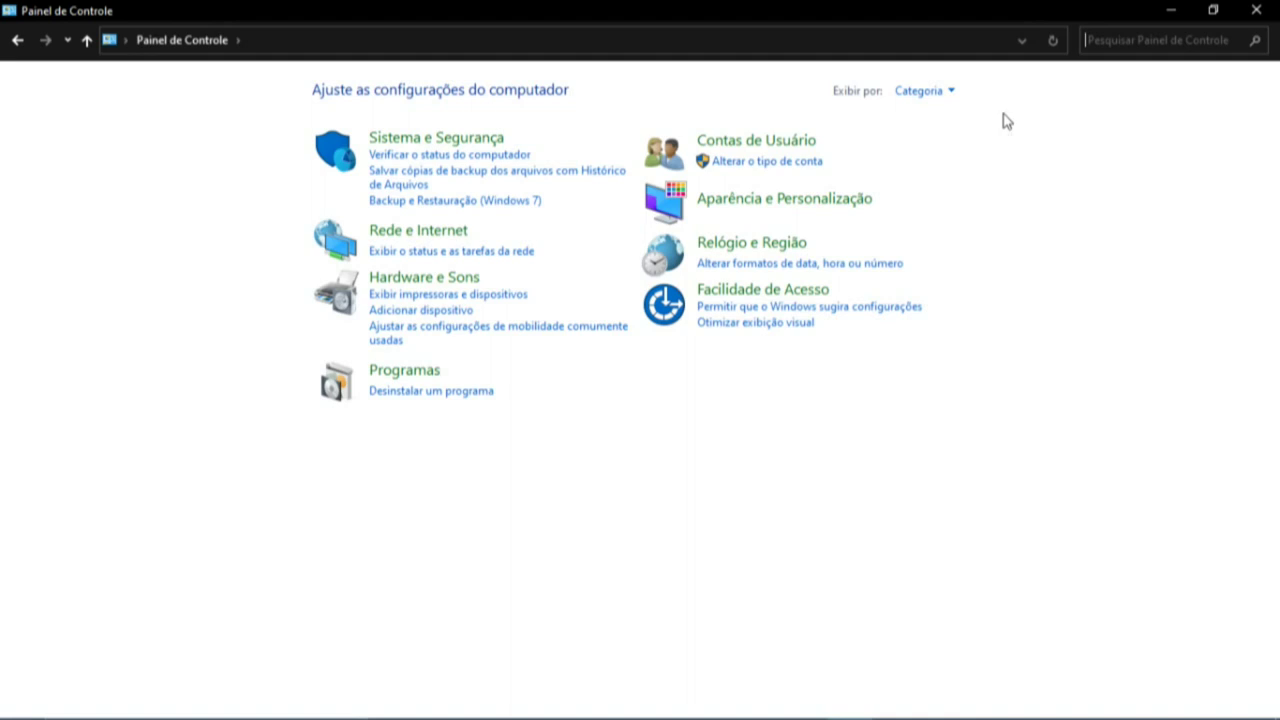
click(951, 90)
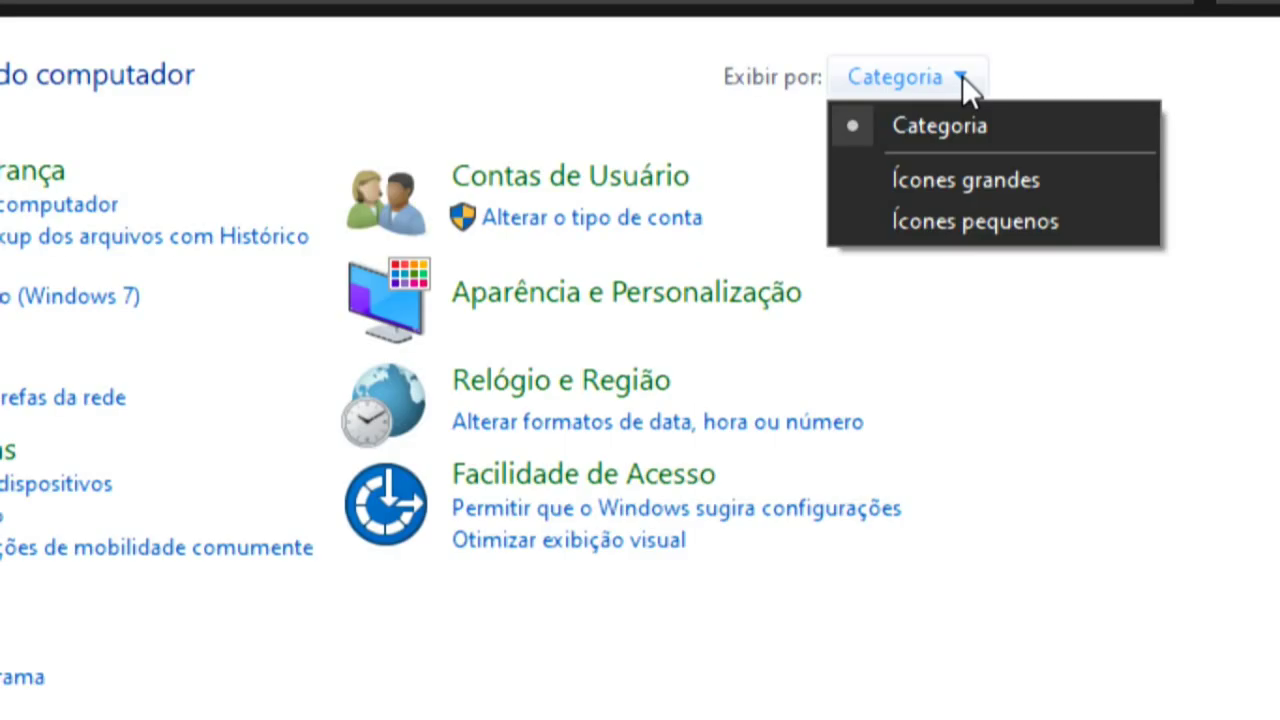
click(979, 185)
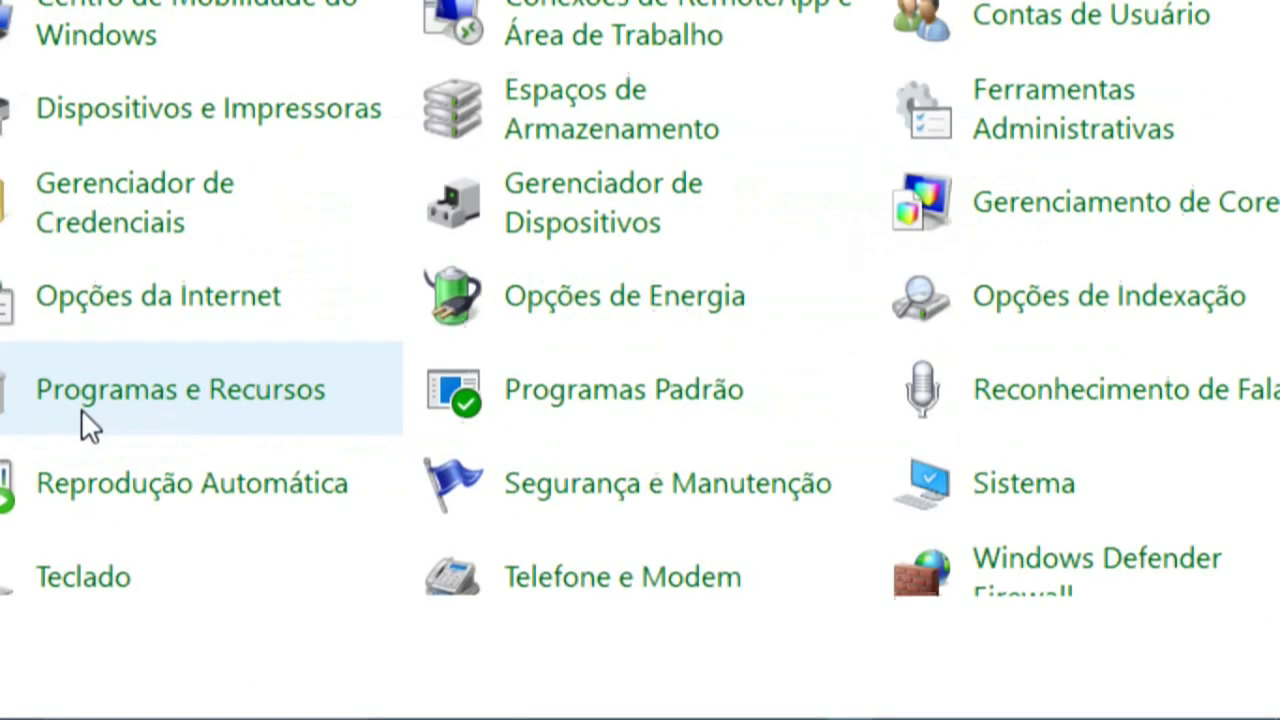
Step: Open the Recursos do Windows dialog from Programas e Recursos and maximize it
click(81, 409)
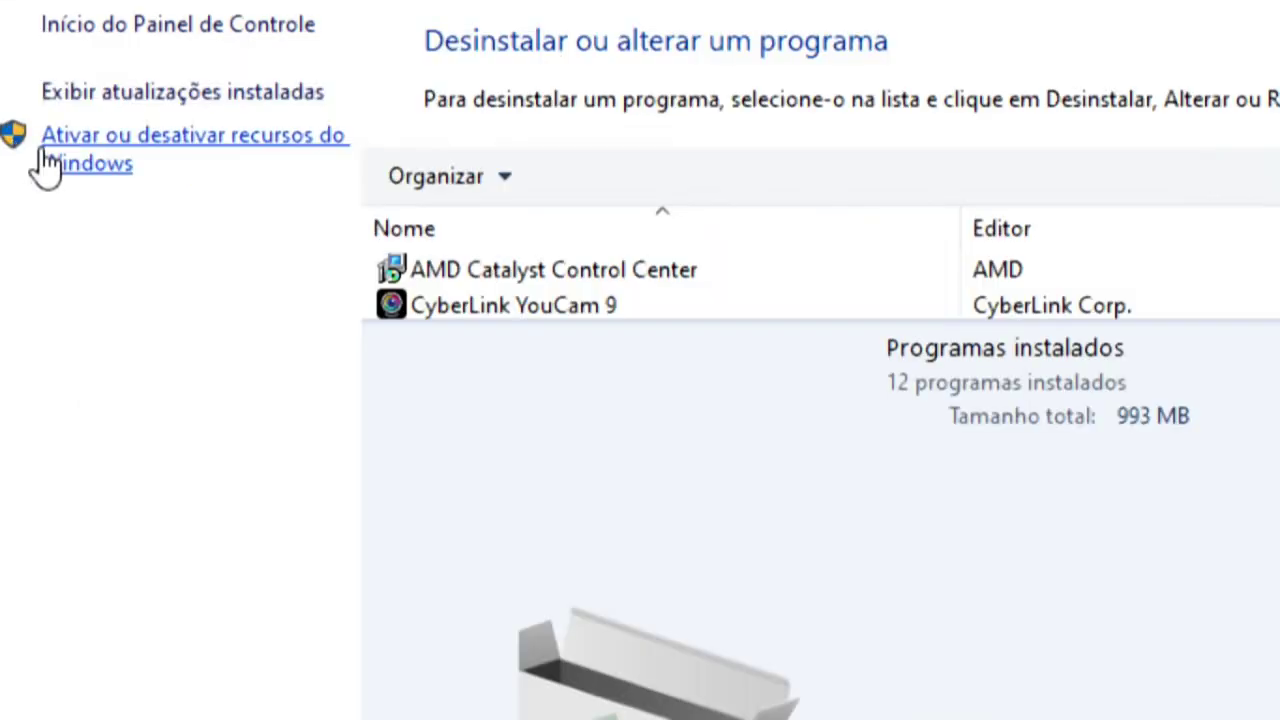
click(42, 155)
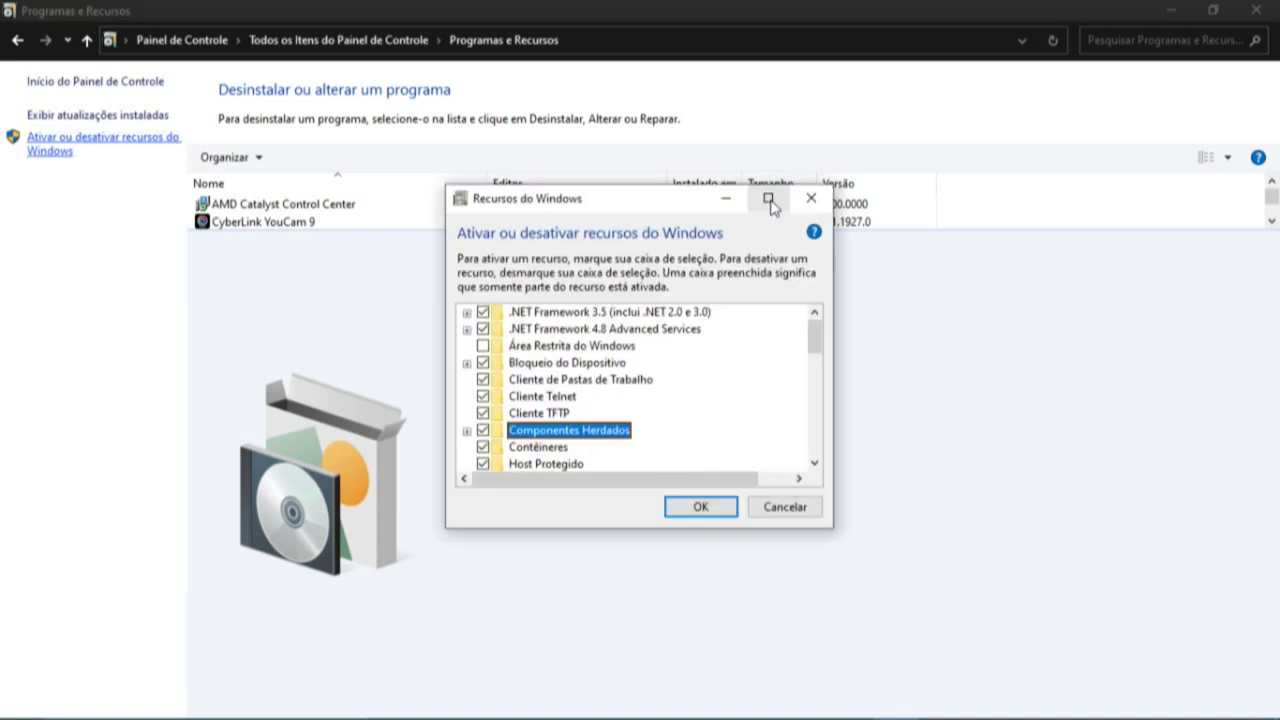
click(769, 200)
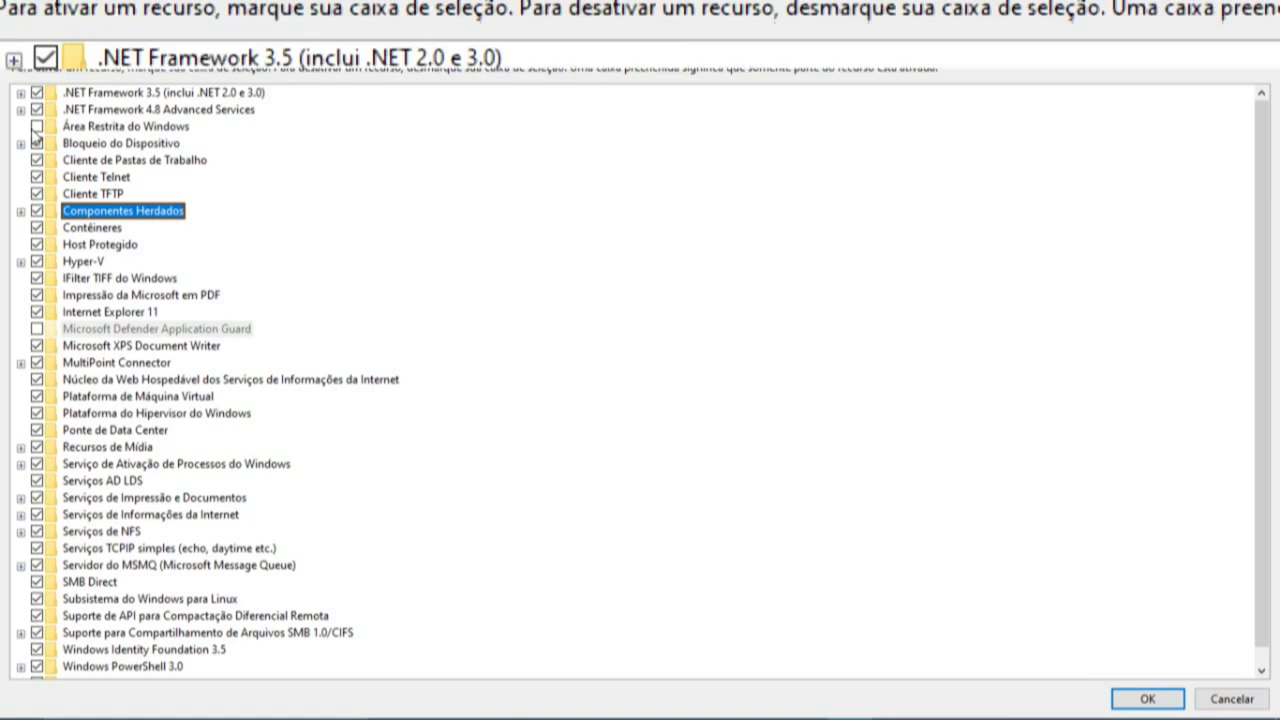
Step: Enable the Área Restrita do Windows feature, apply the change and restart the computer
click(37, 127)
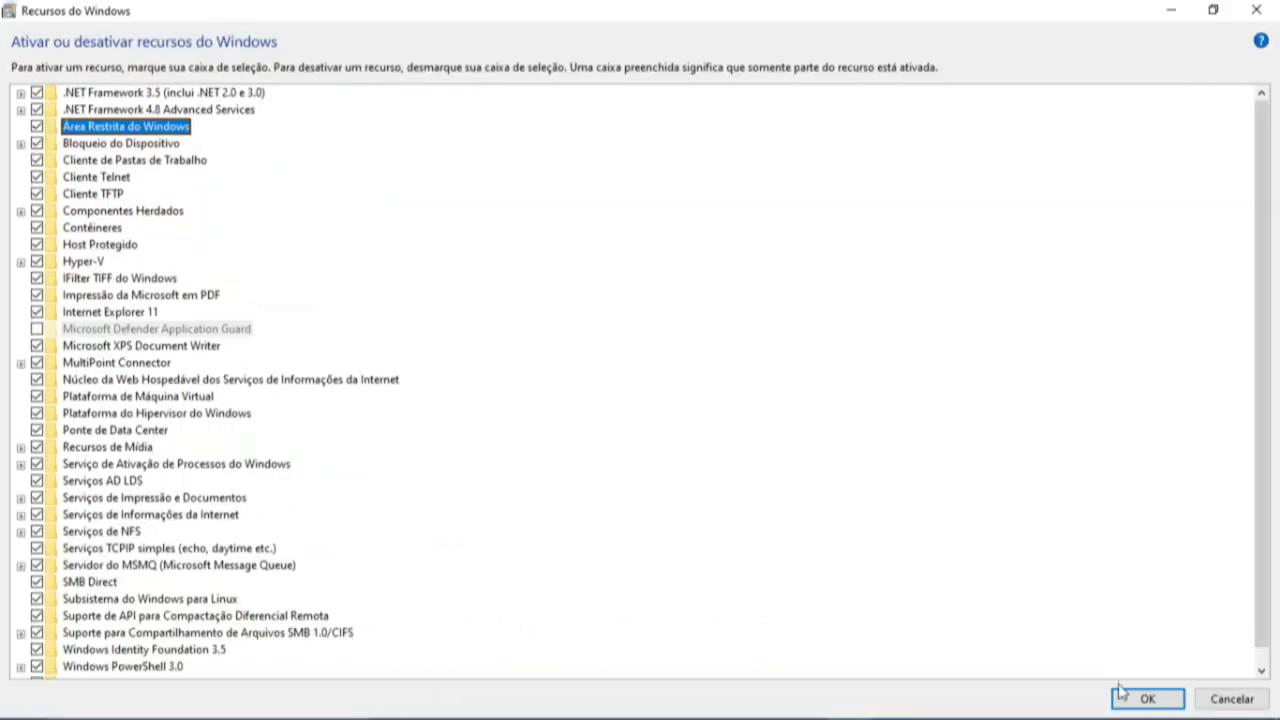
click(1133, 700)
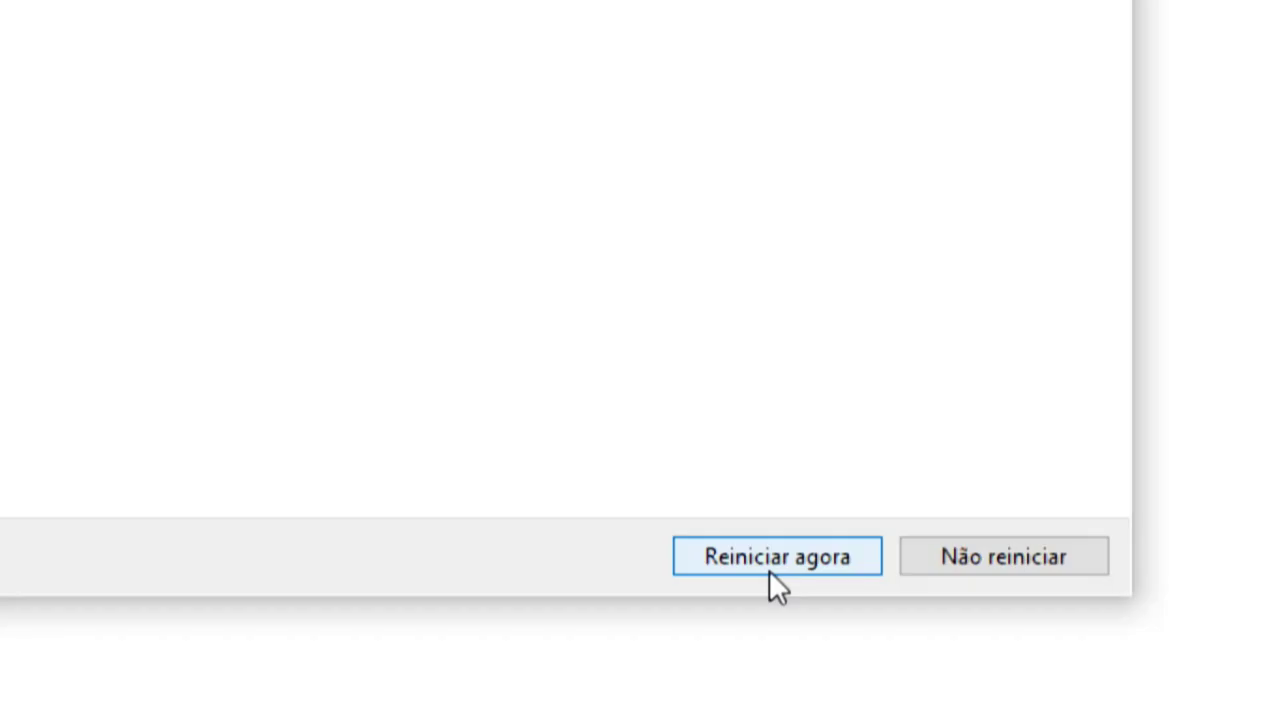
click(770, 570)
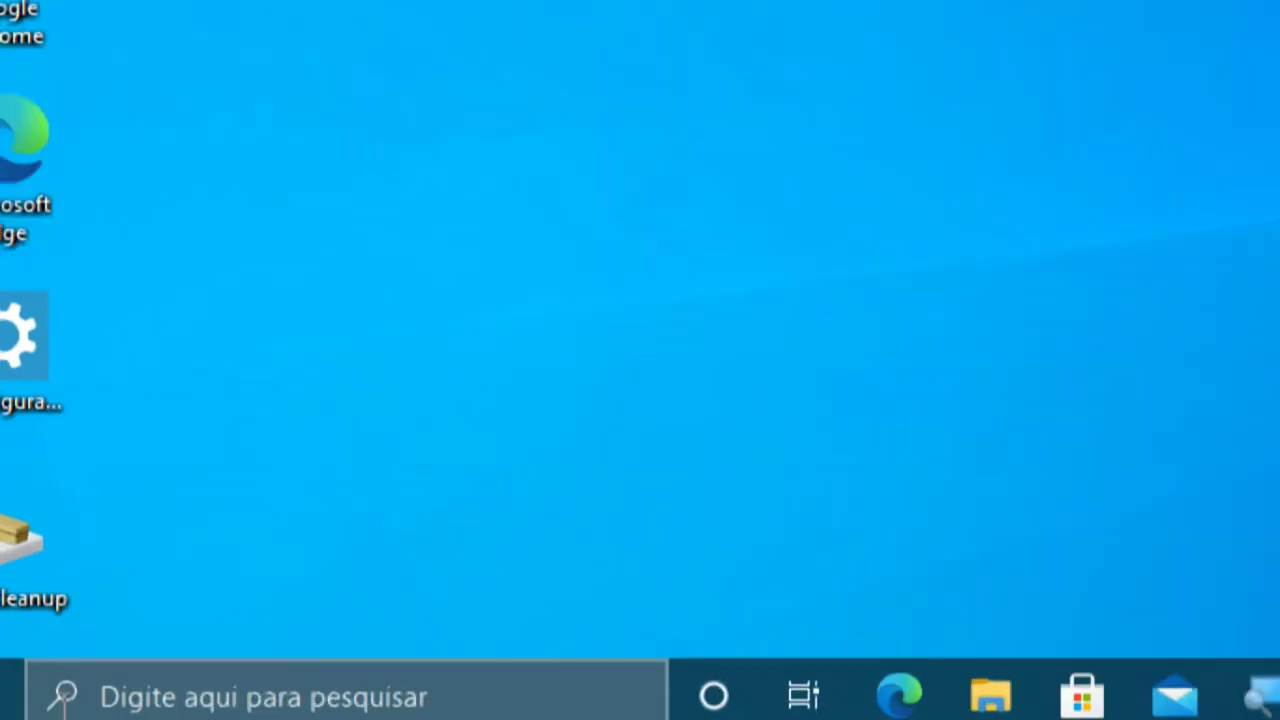
Step: Search for Windows Sandbox and launch the application
click(55, 697)
text(Windows Sandbox)
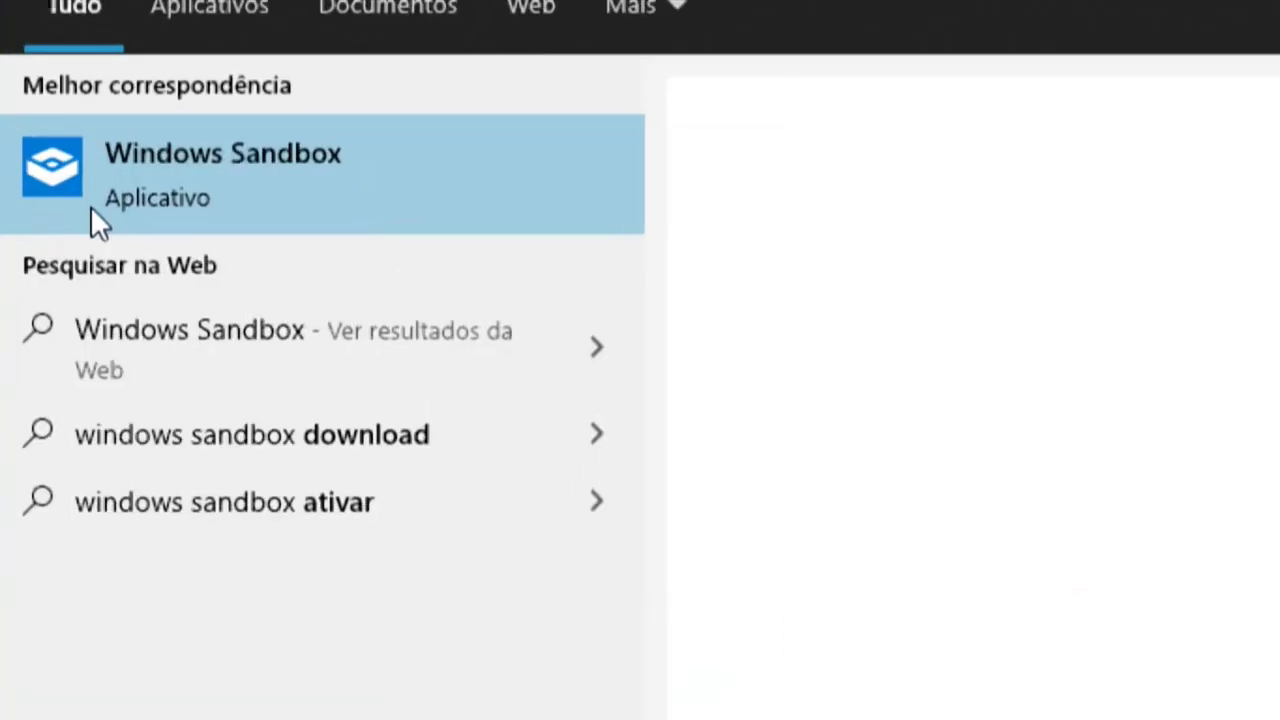
click(91, 210)
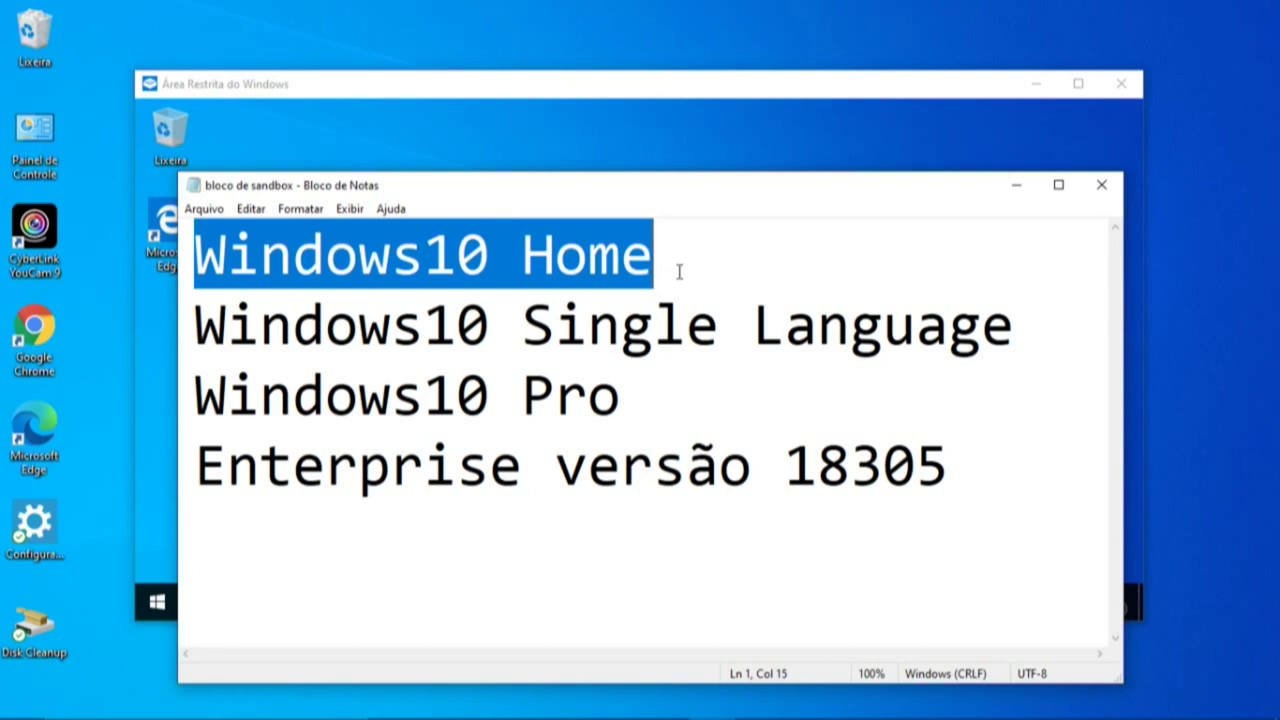
Step: Review the Windows editions in the "bloco de sandbox" note, highlighting Home and Single Language, Pro, and Enterprise versão 18305
click(678, 272)
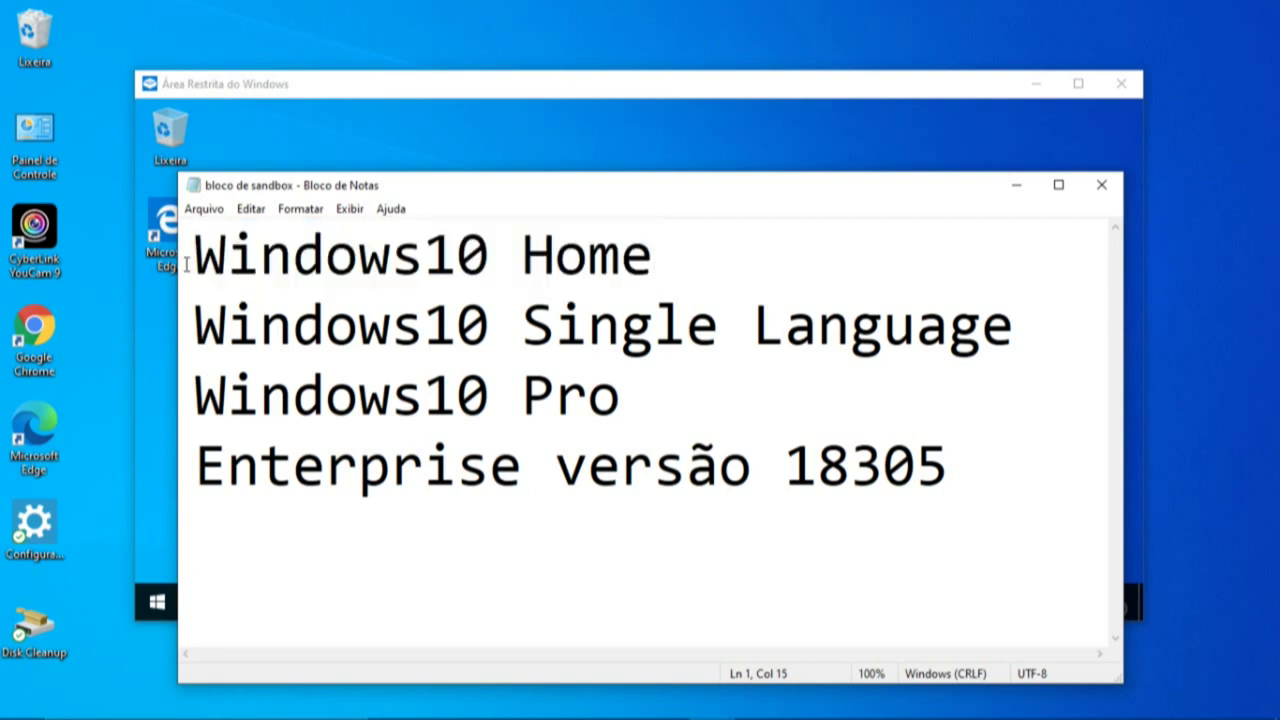
drag(186, 264, 1010, 342)
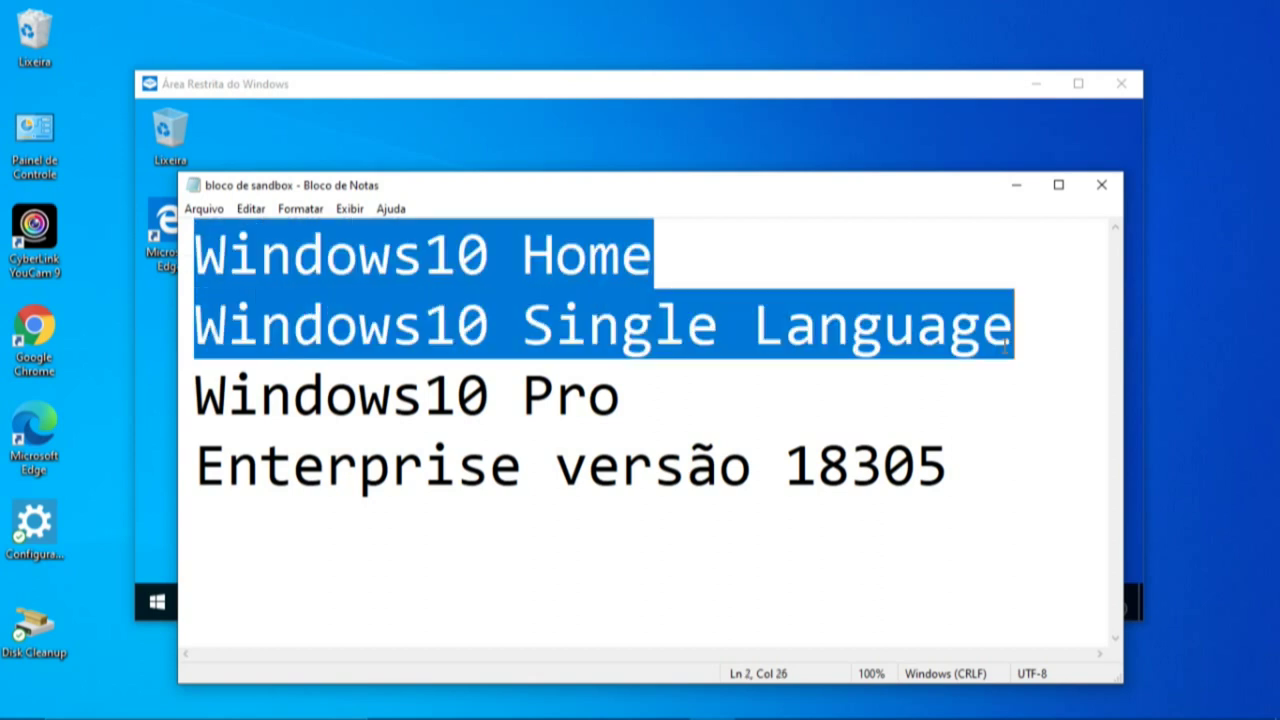
click(556, 462)
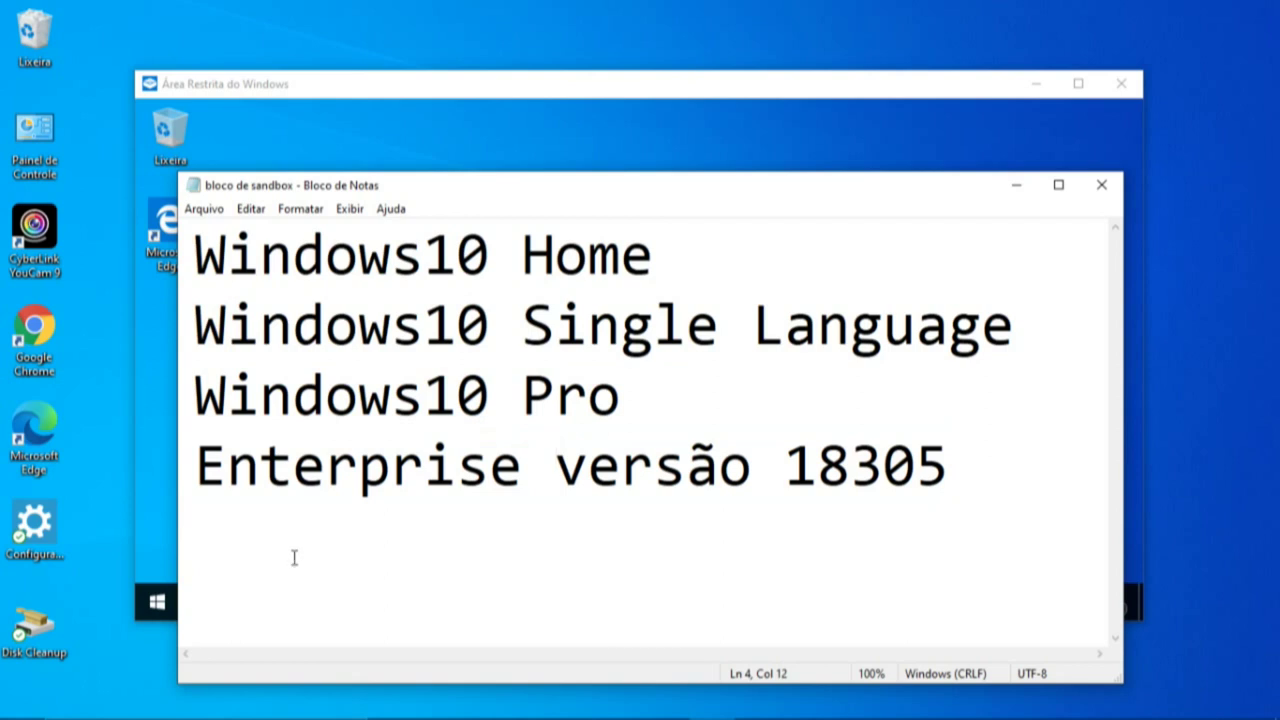
drag(193, 395, 668, 410)
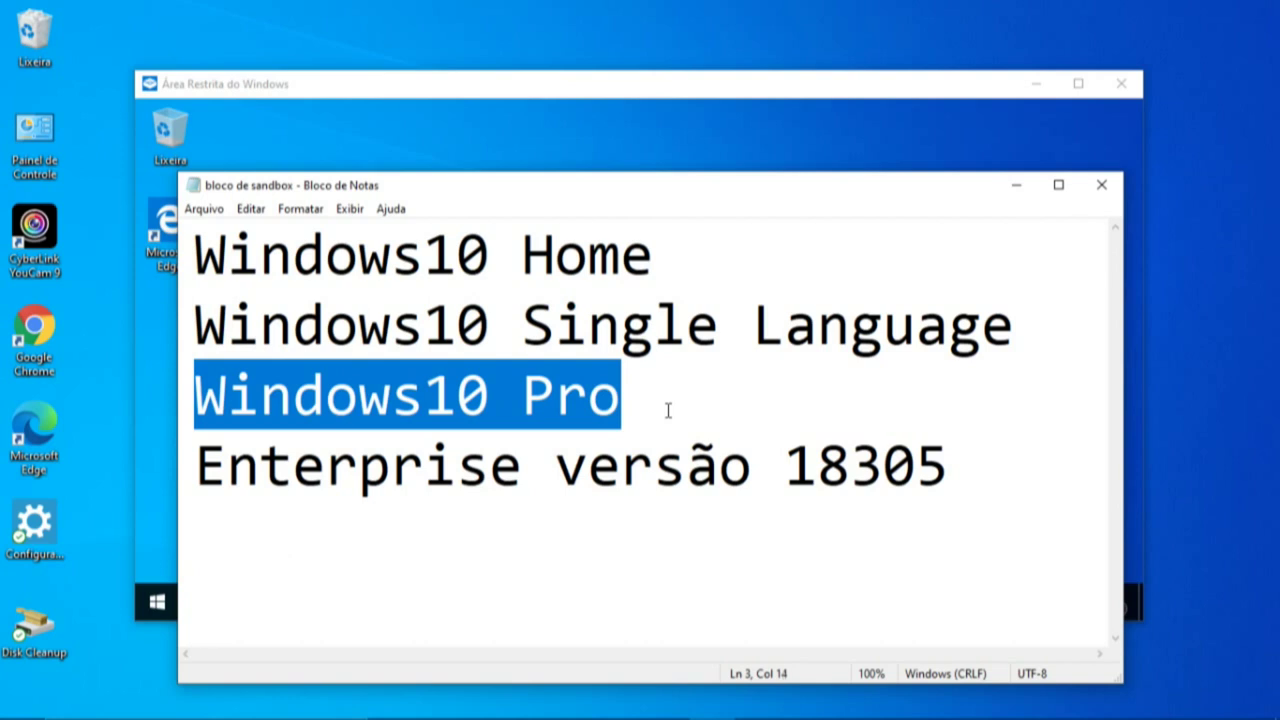
drag(195, 465, 971, 491)
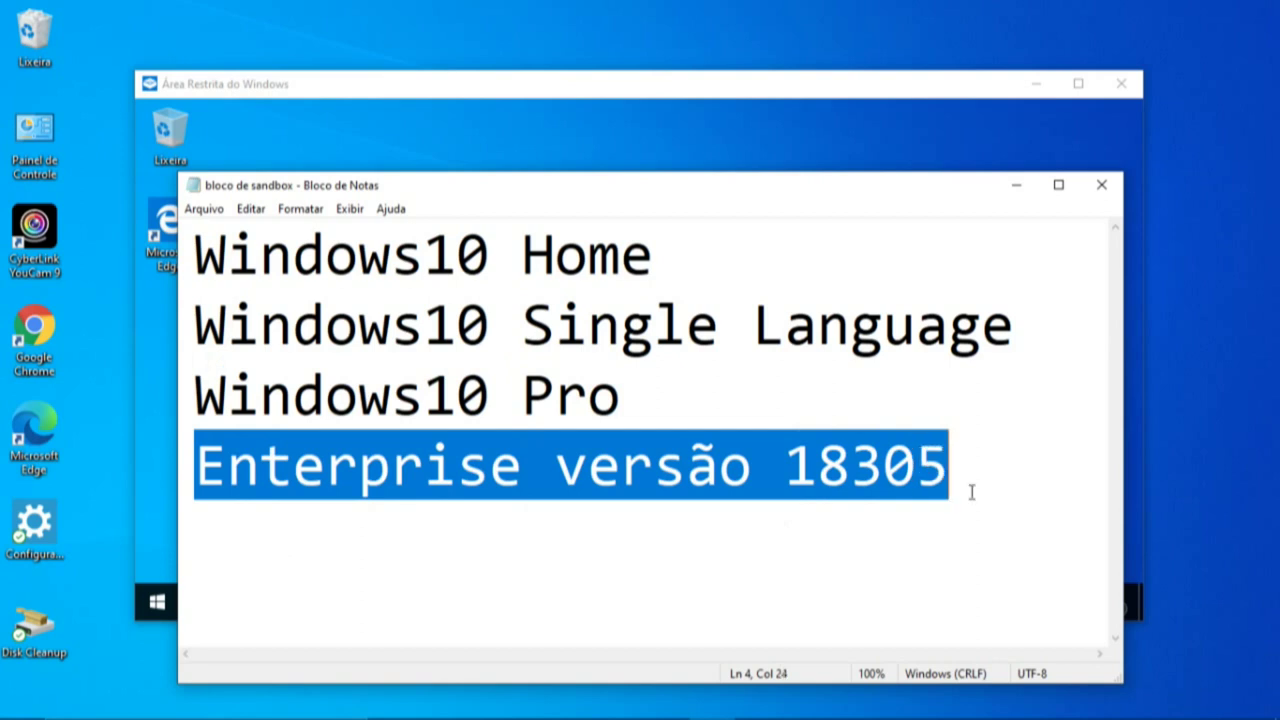
click(961, 407)
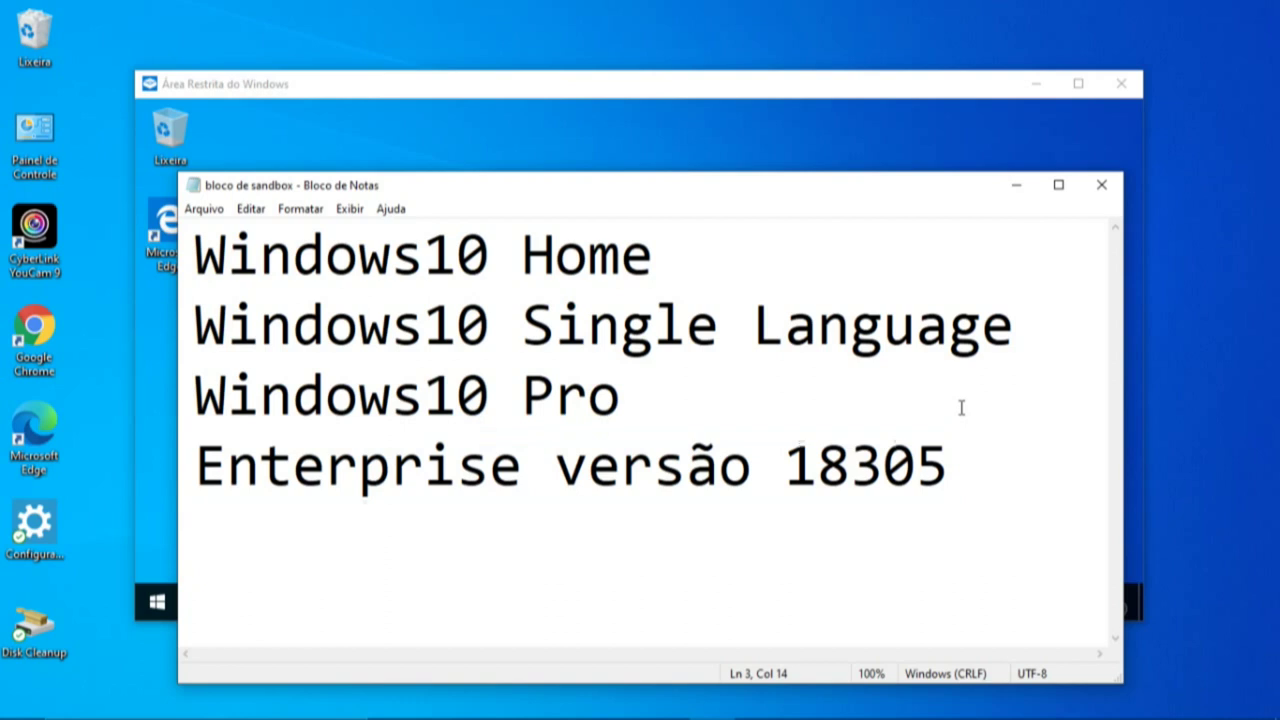
click(495, 533)
drag(195, 236, 1030, 349)
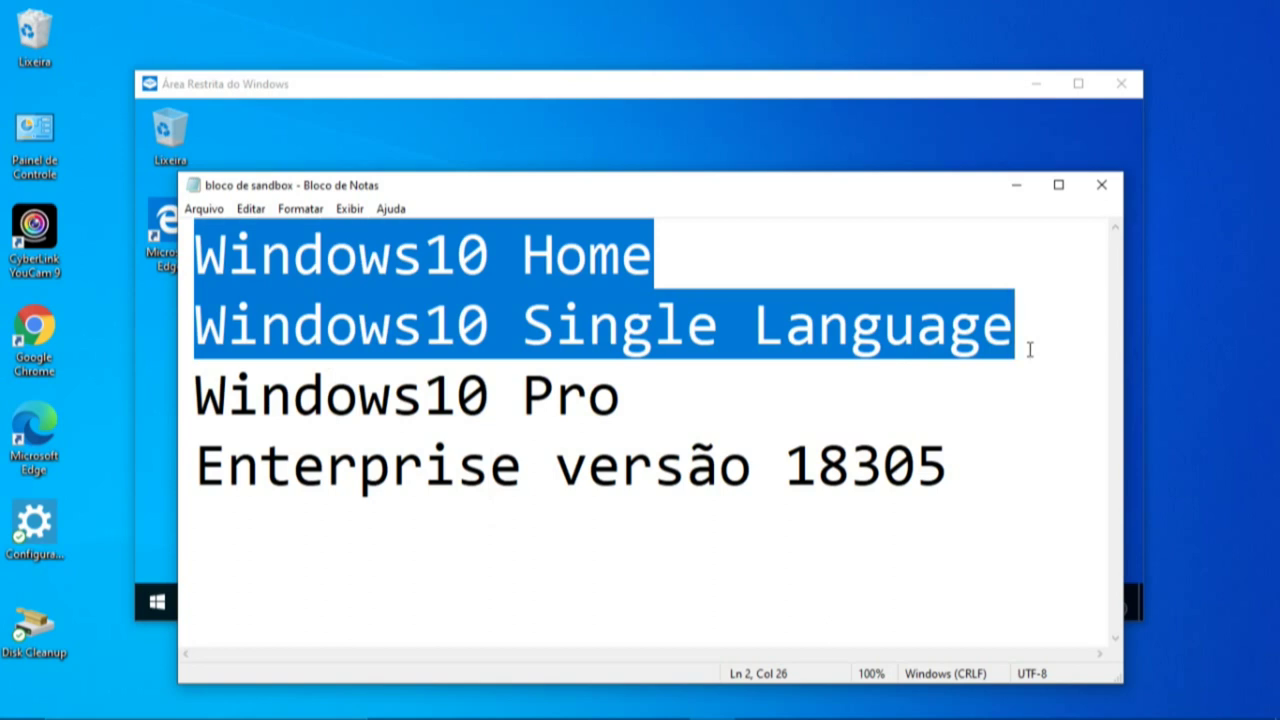
click(872, 526)
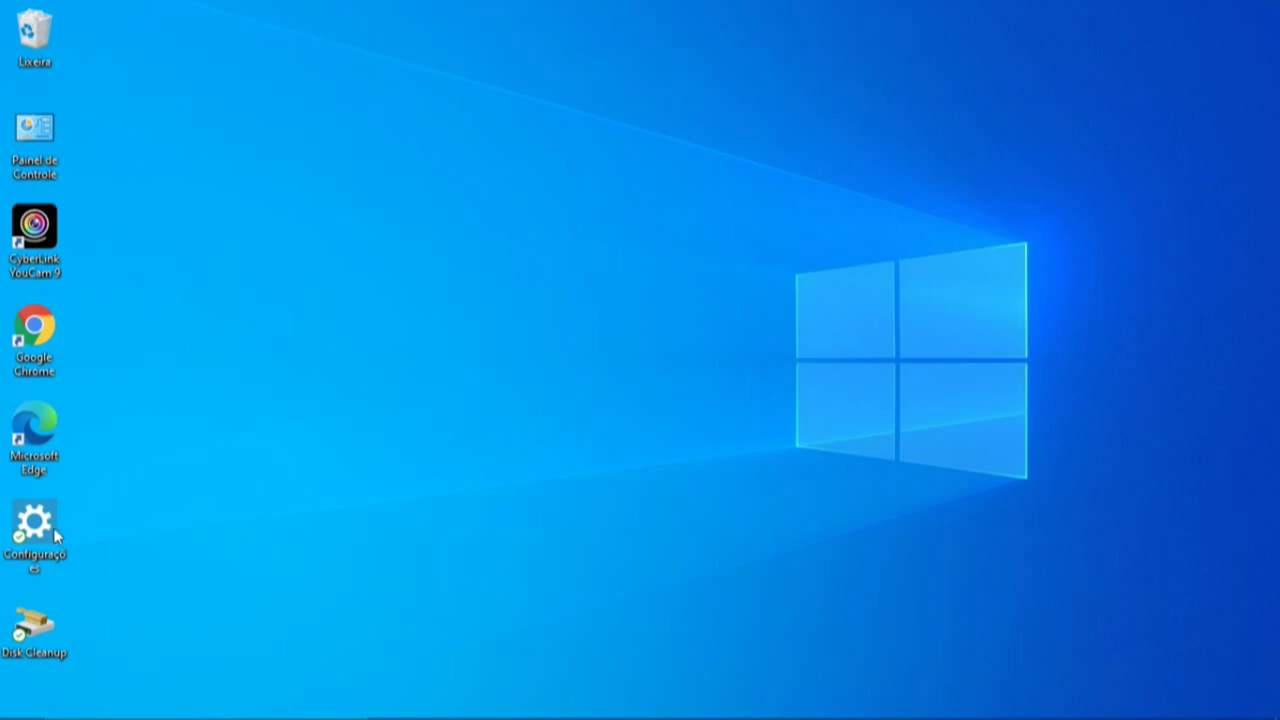
Step: Check the installed Windows edition on the Sobre page of the Sistema settings, highlight it, and close Configurações
mouse_move(116, 708)
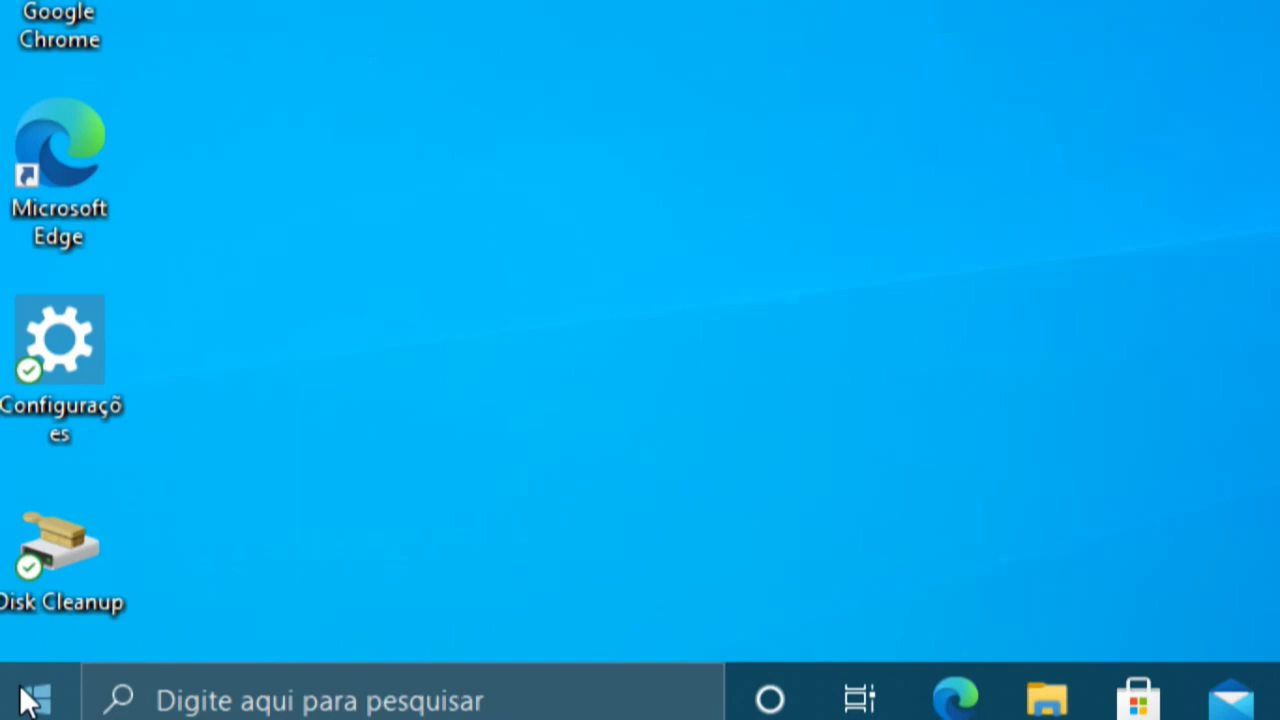
right_click(30, 700)
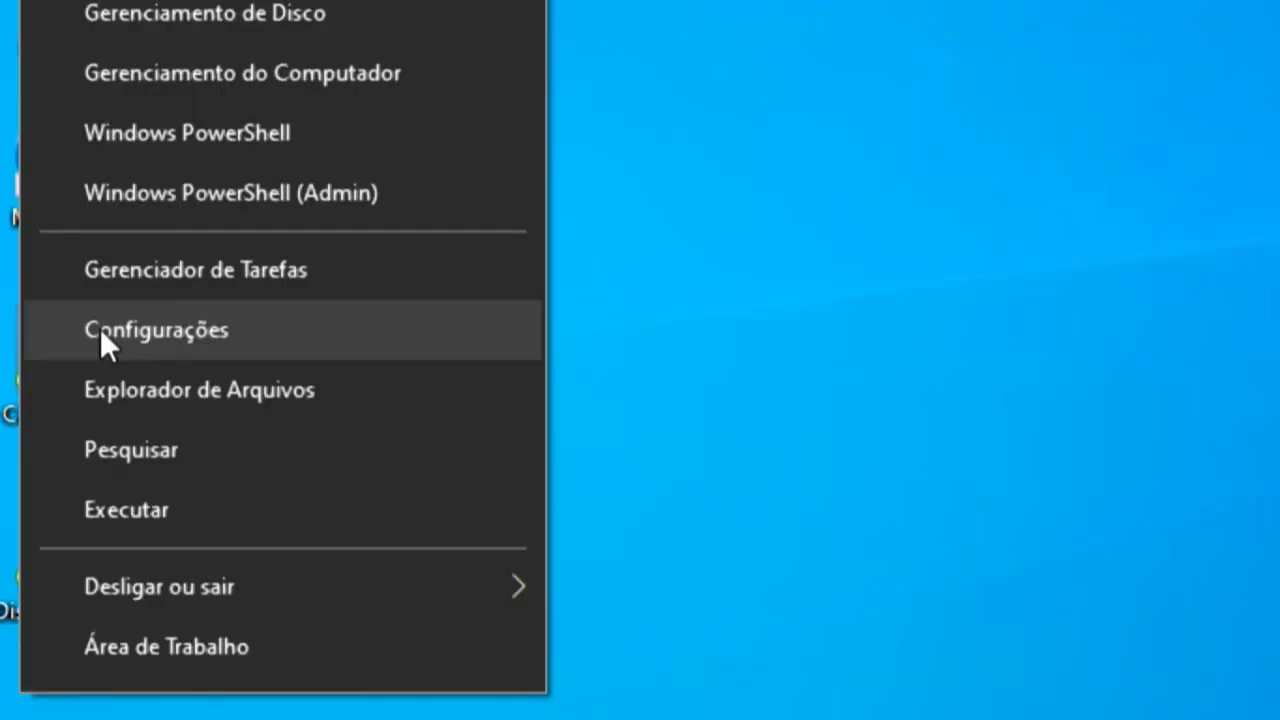
click(100, 328)
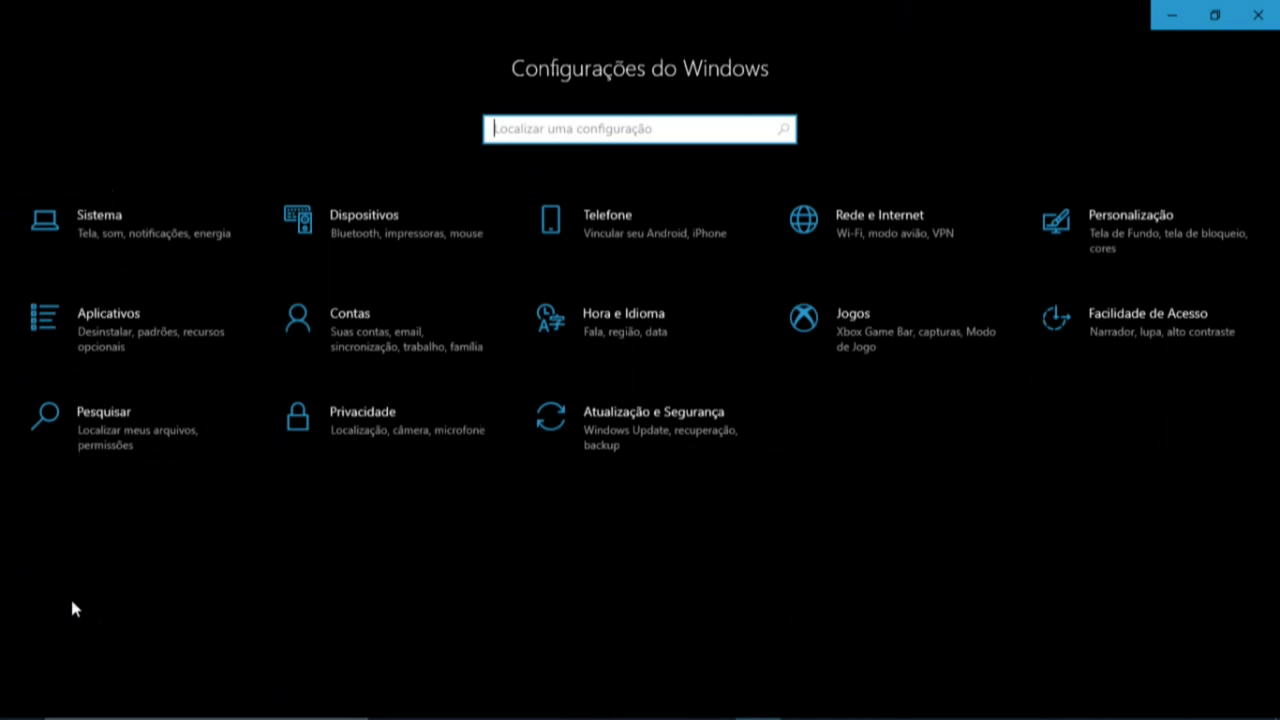
click(38, 254)
scroll(26, 634, down, 3)
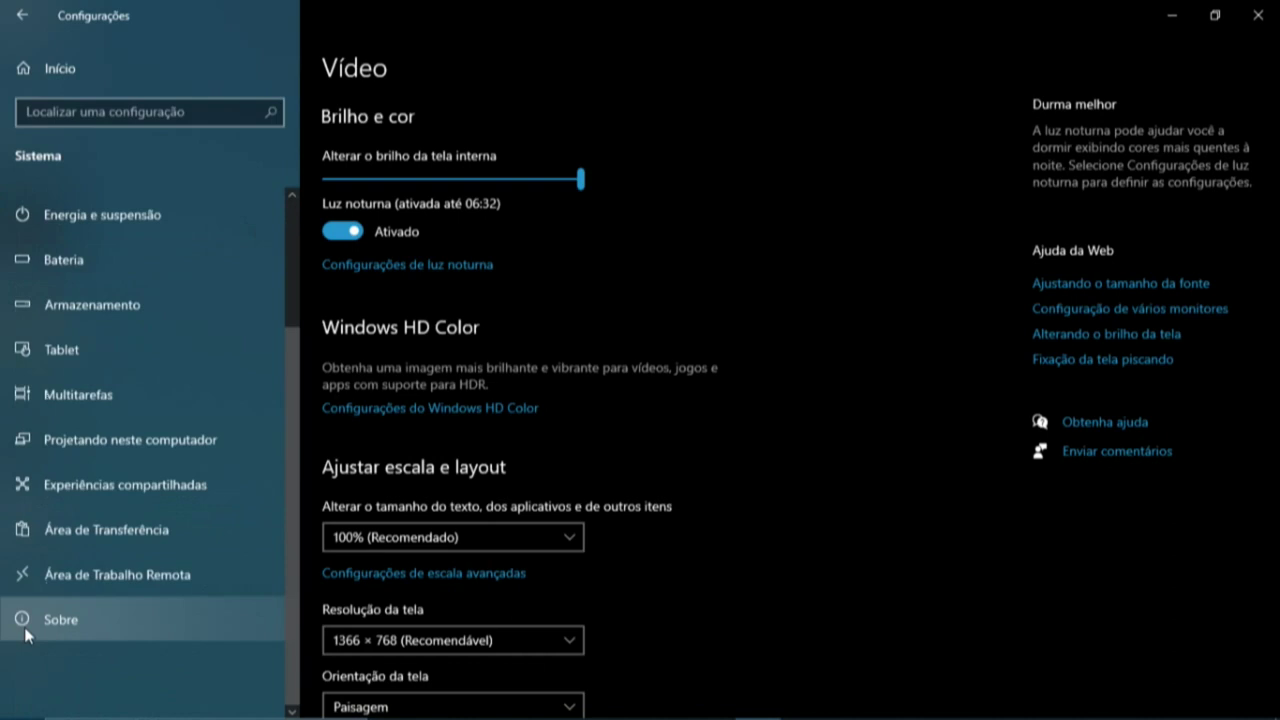
click(50, 620)
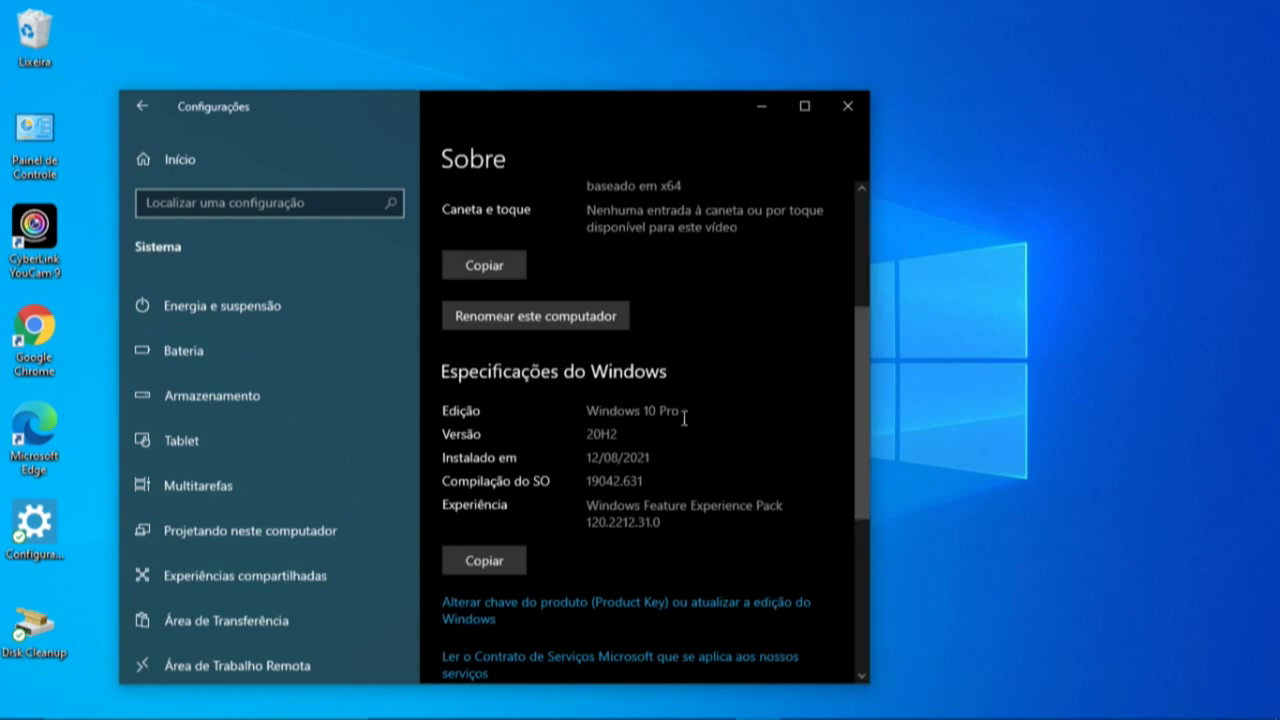
drag(684, 418, 578, 410)
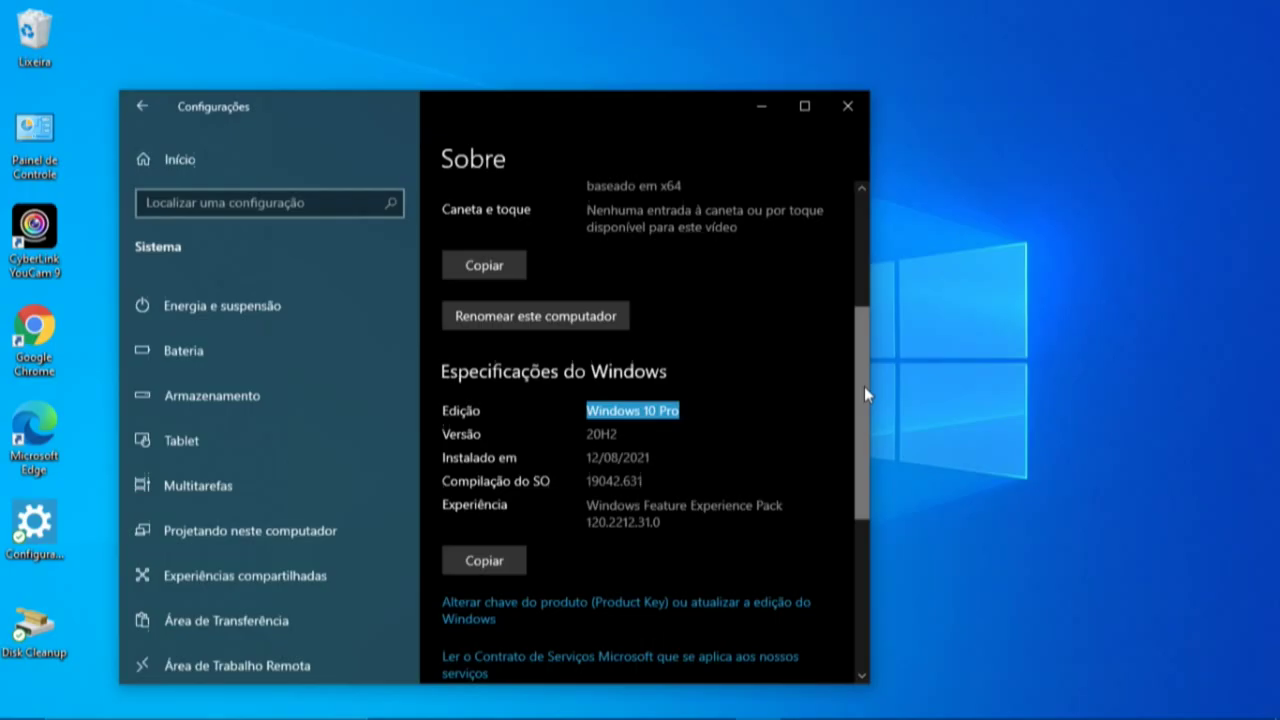
drag(864, 386, 864, 379)
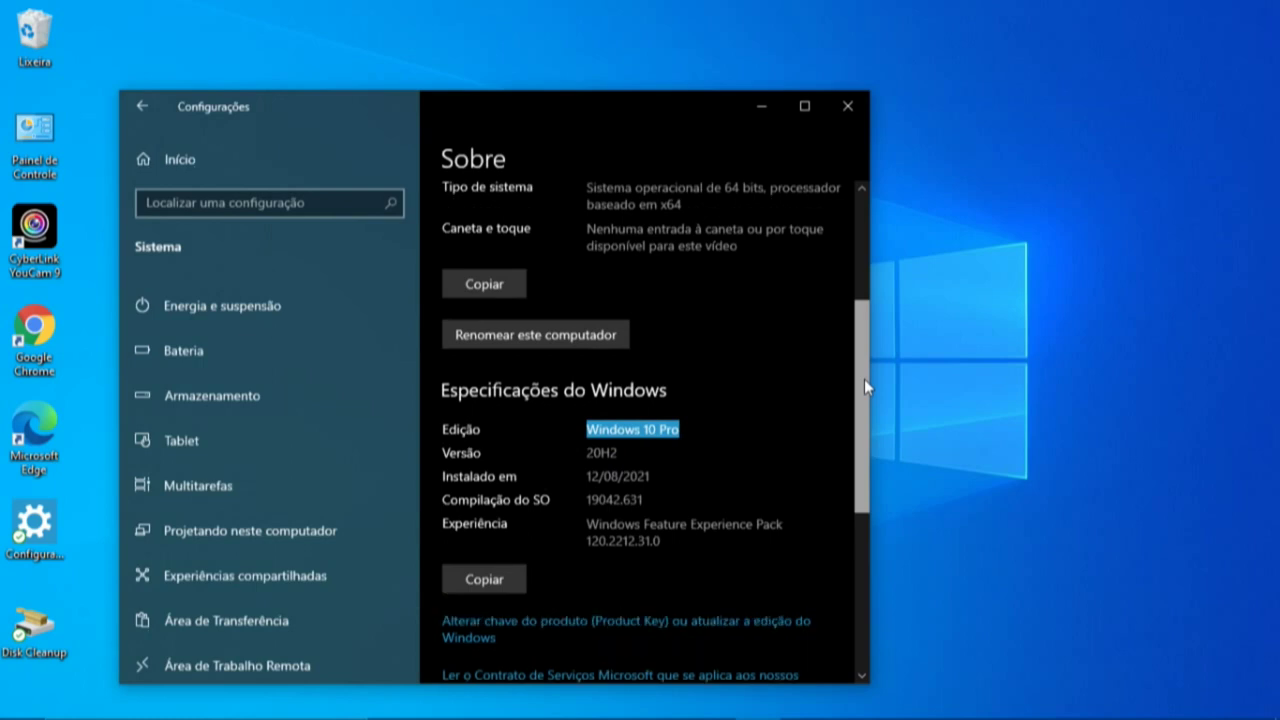
click(847, 106)
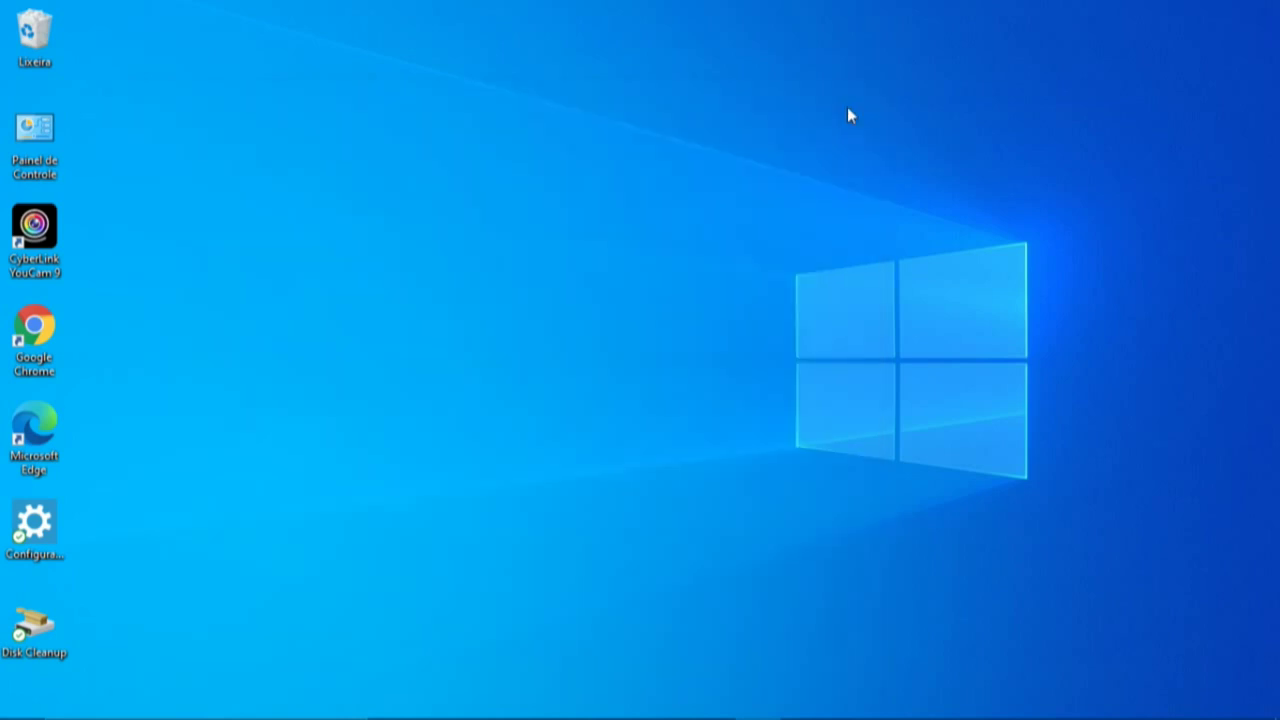